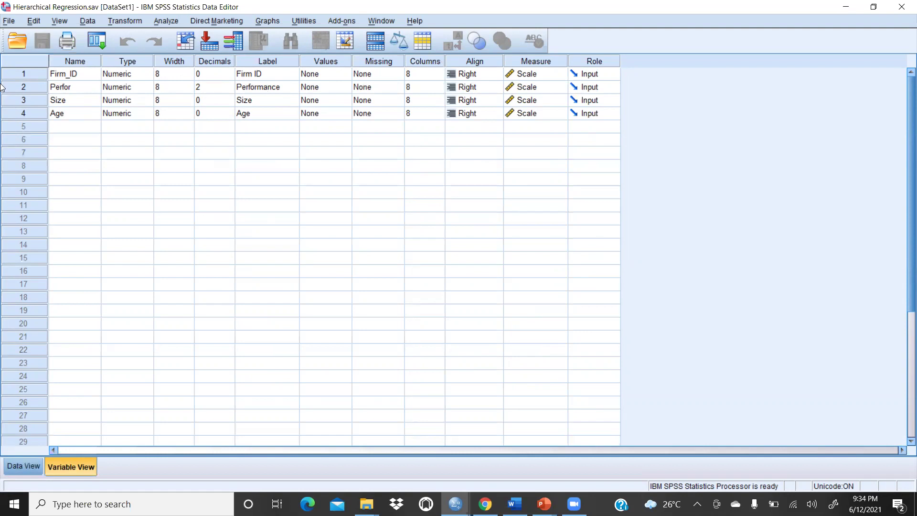
Set the measurement level of Firm_ID to Nominal and of Size to Scale
left_click(127, 77)
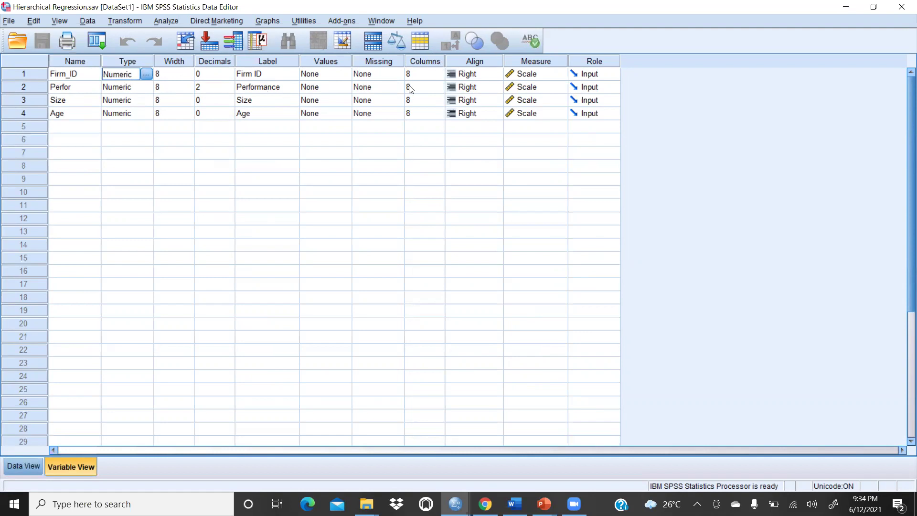
left_click(544, 77)
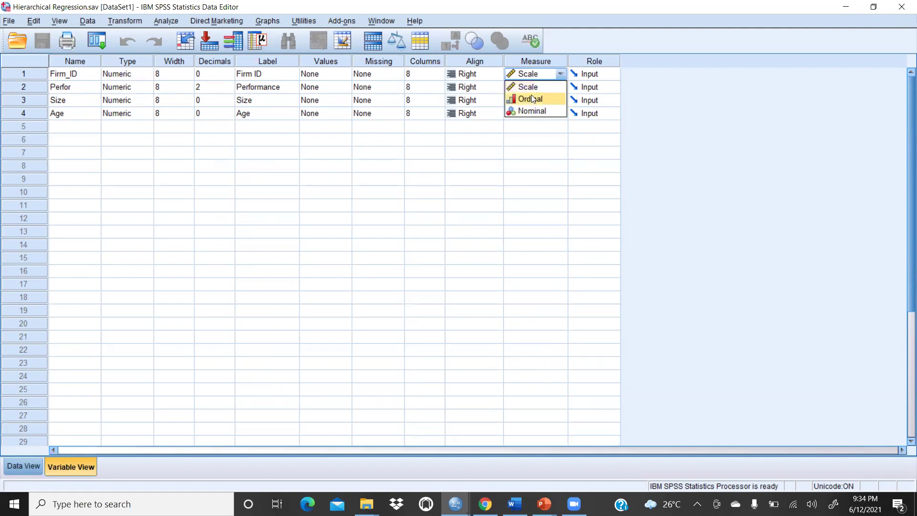
left_click(533, 112)
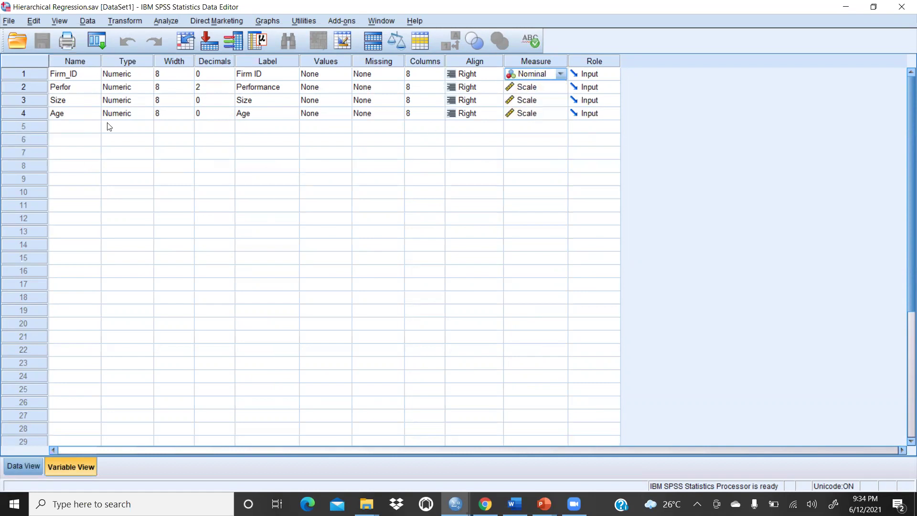
left_click(65, 90)
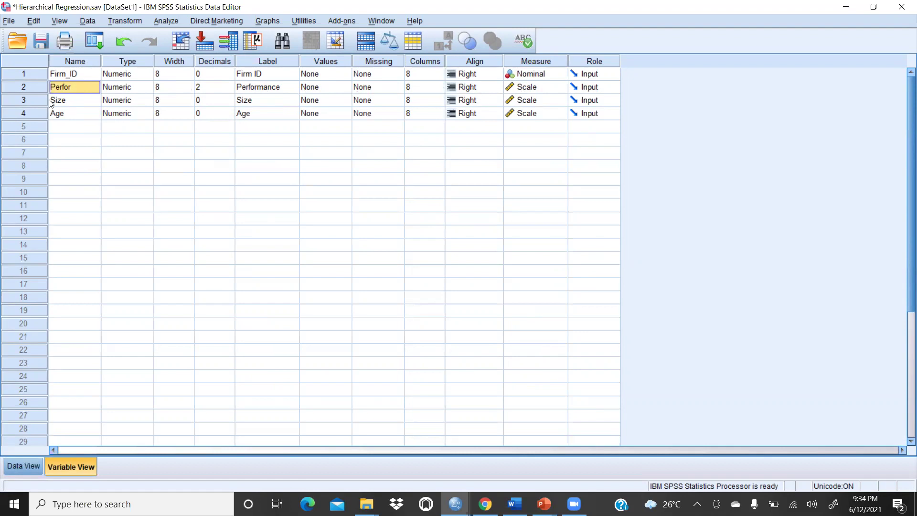
left_click(524, 104)
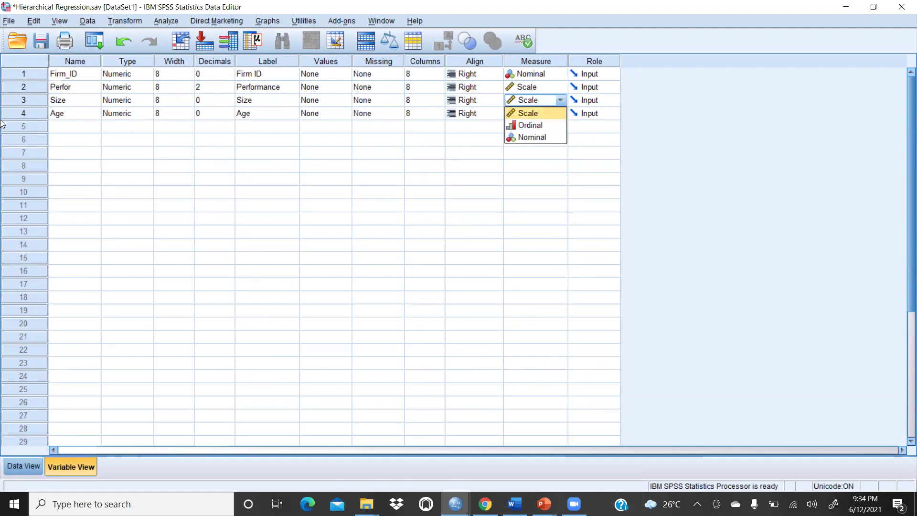
left_click(513, 114)
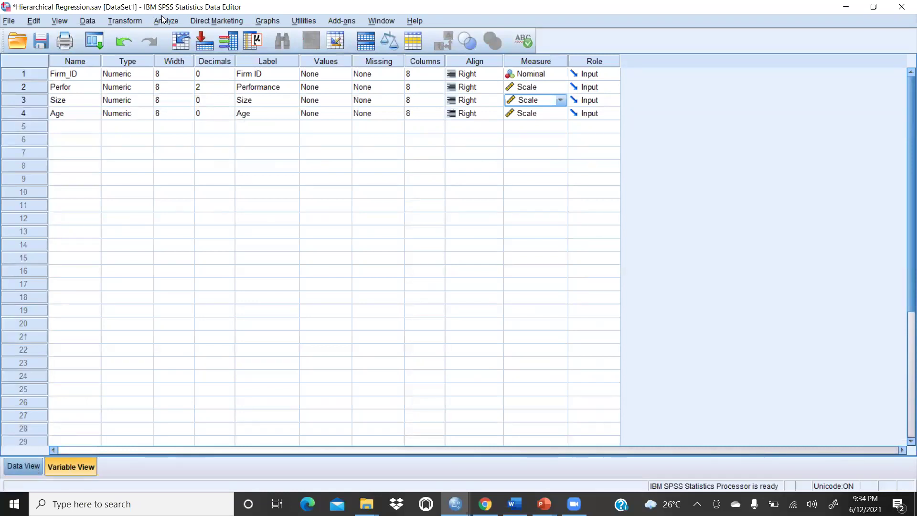
Examine the data rows from the first to the last firm, comparing them with the variable definitions
left_click(22, 466)
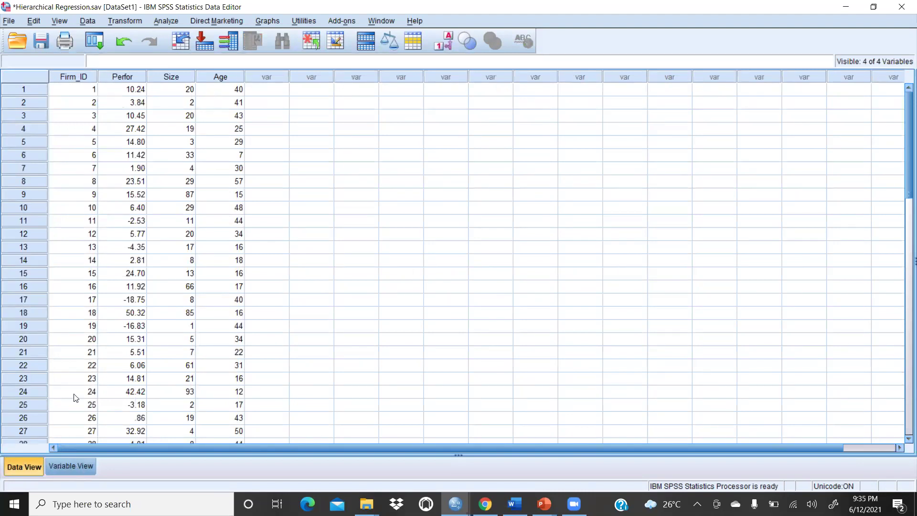
left_click(72, 466)
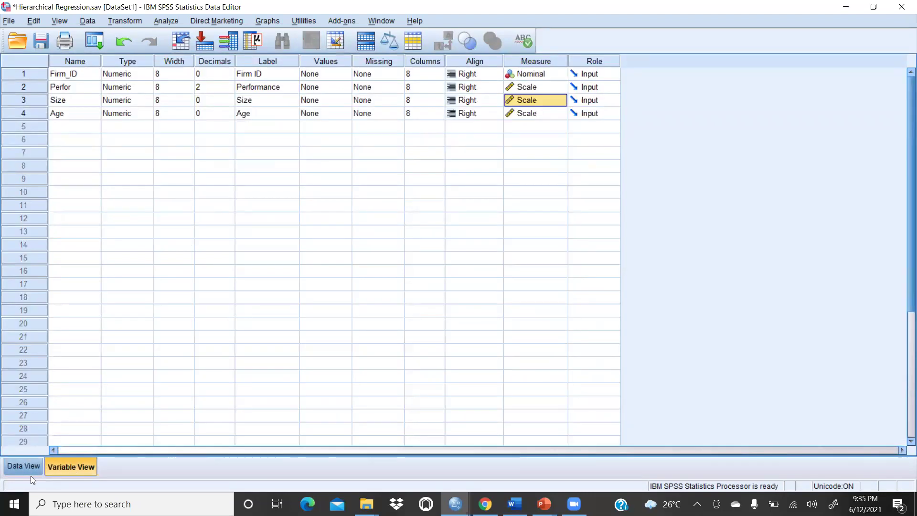
left_click(20, 467)
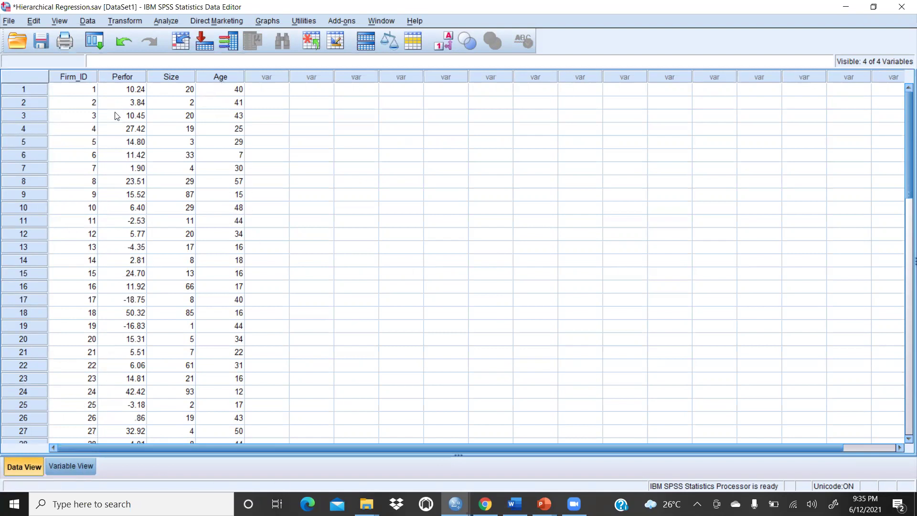
scroll(117, 117, "down", 6)
scroll(117, 116, "down", 4)
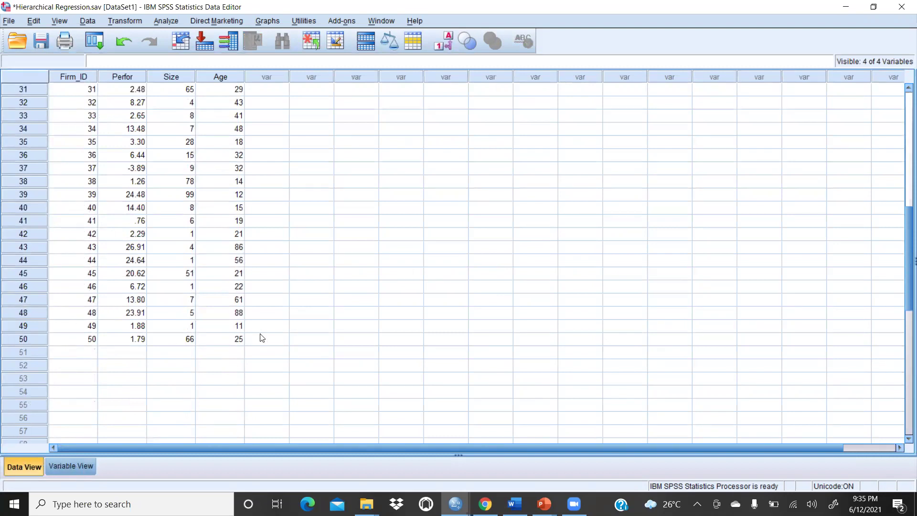
scroll(207, 241, "up", 10)
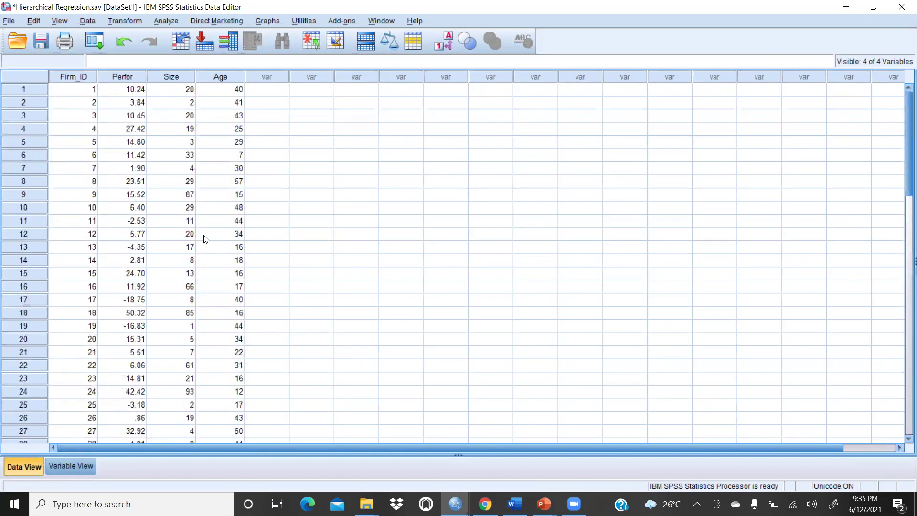
Open the linear regression setup and clear Performance as the dependent variable and Age from the block 2 predictors
left_click(160, 21)
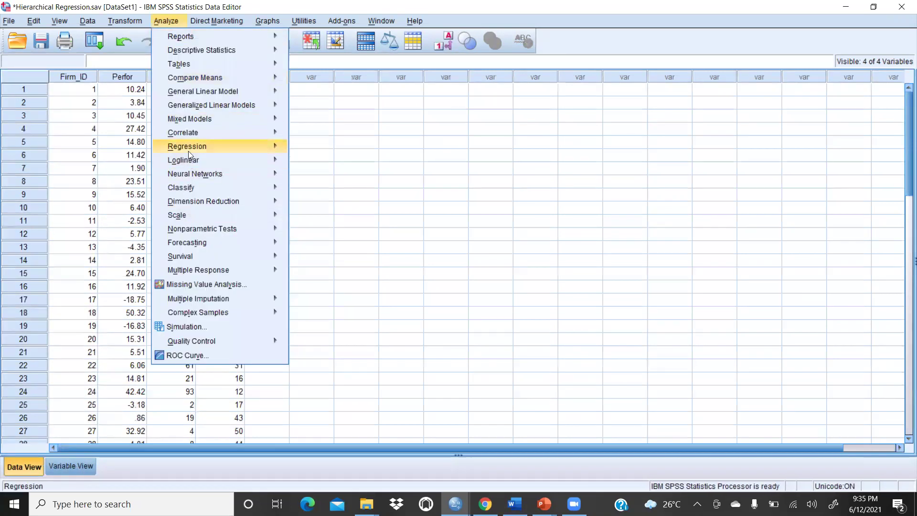
mouse_move(210, 160)
mouse_move(270, 147)
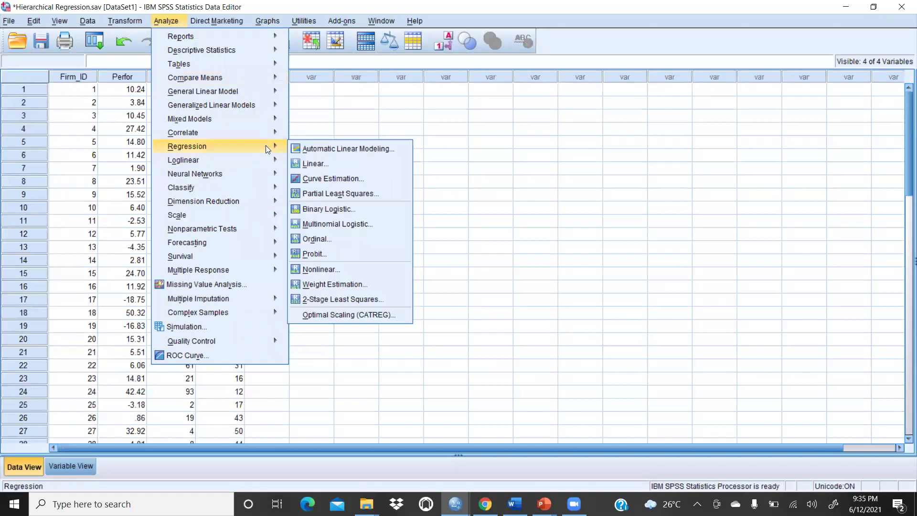
left_click(311, 165)
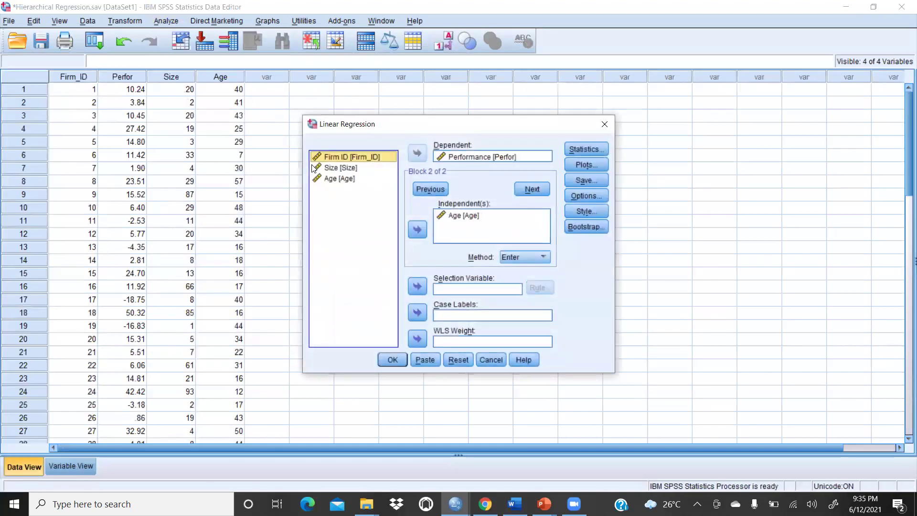
left_click(466, 156)
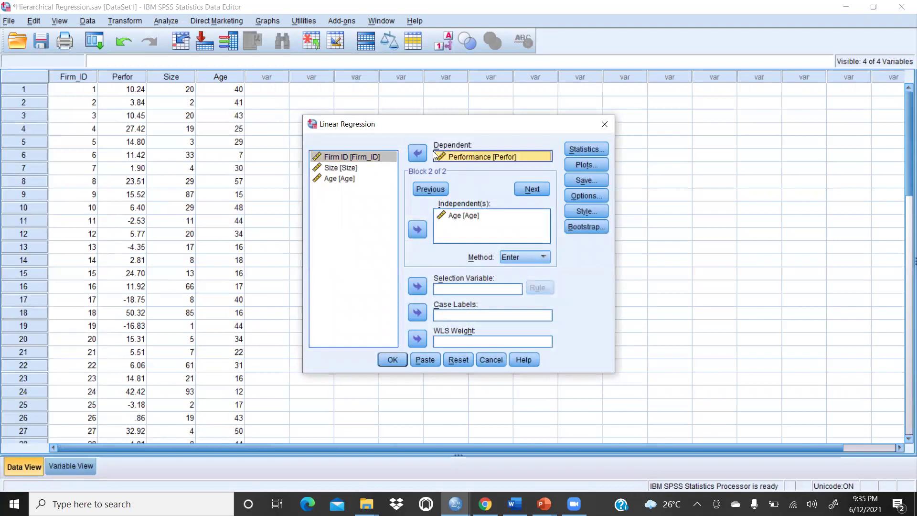
double_click(466, 156)
left_click(463, 216)
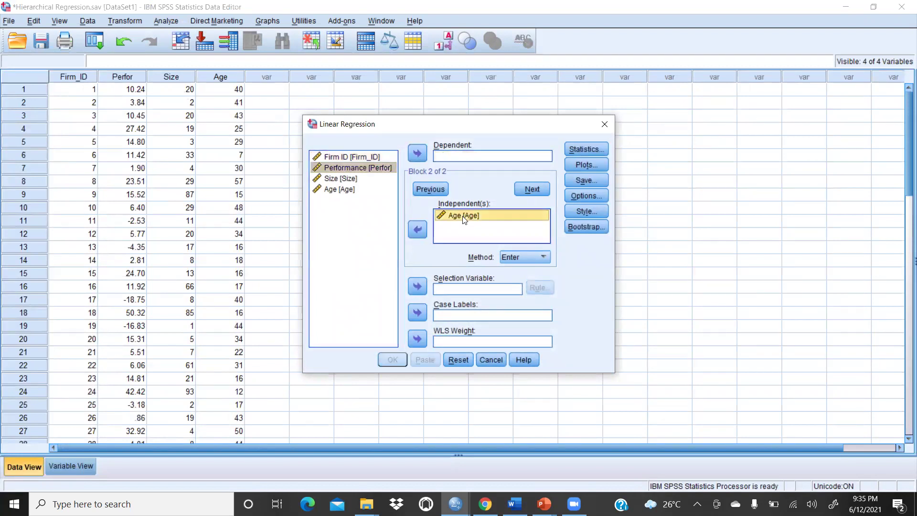
left_click(417, 230)
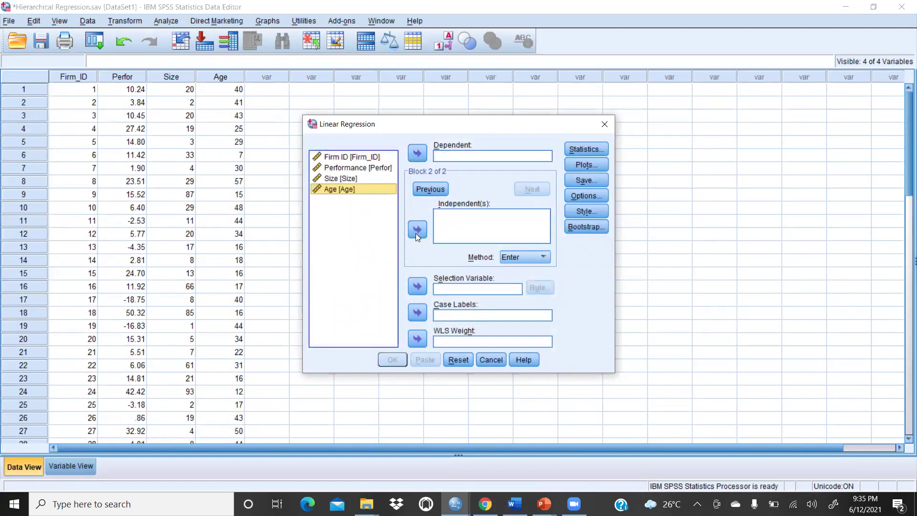
Assign Performance as the dependent variable and Size as the independent variable in block 2
left_click(357, 169)
left_click(421, 155)
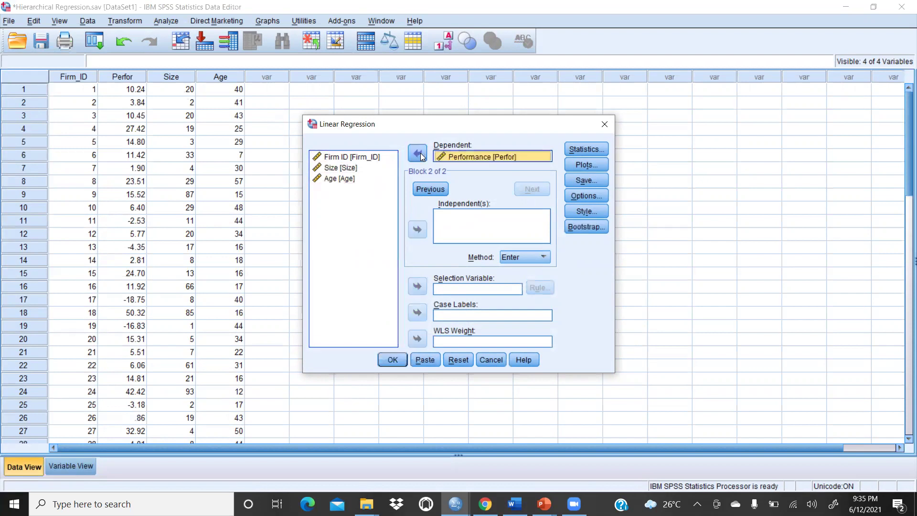
left_click(340, 168)
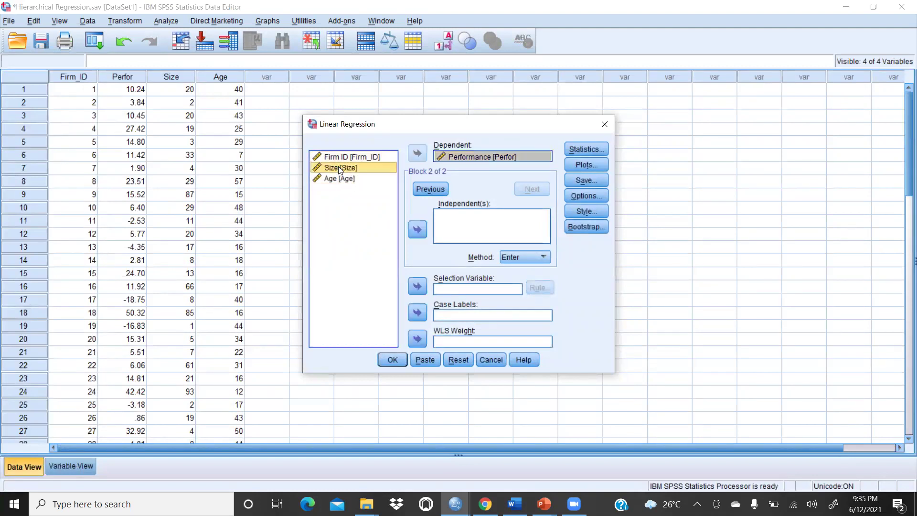
left_click(417, 229)
left_click(417, 230)
left_click(342, 169)
left_click(418, 230)
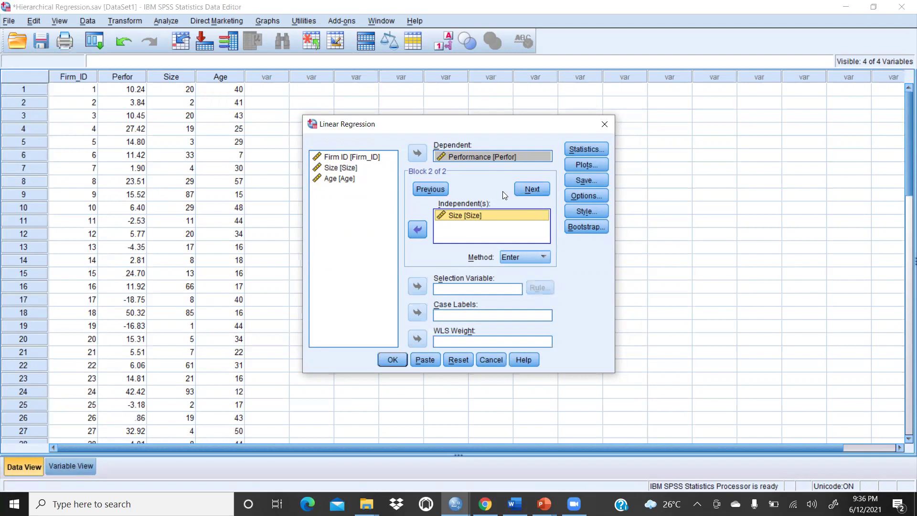
Add a third predictor block containing Age as the independent variable
left_click(531, 190)
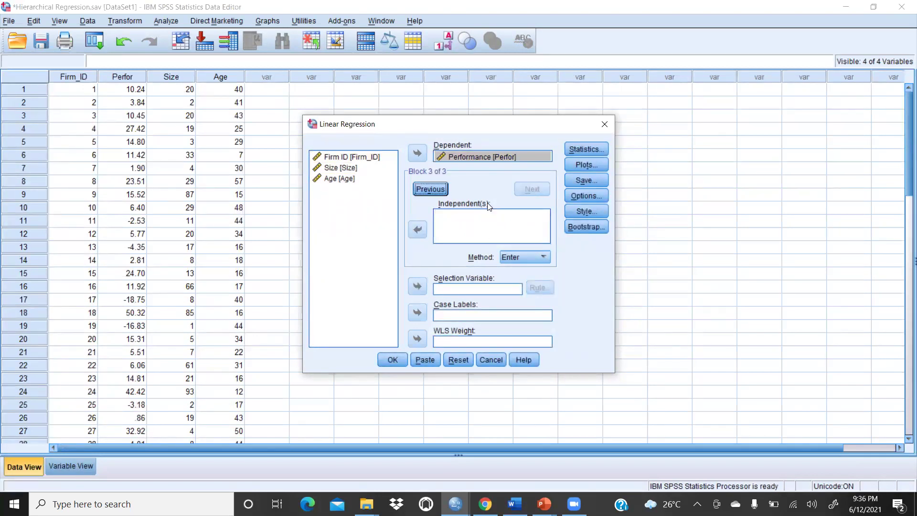
left_click(430, 189)
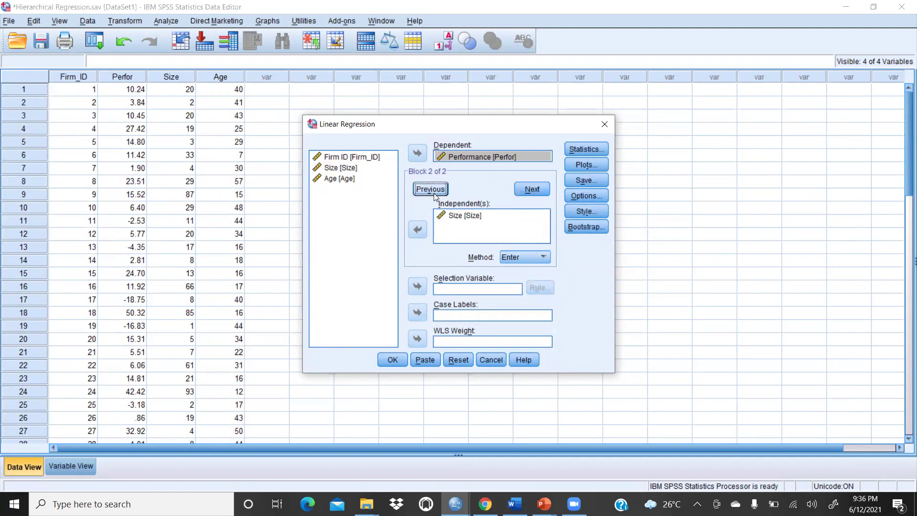
left_click(521, 190)
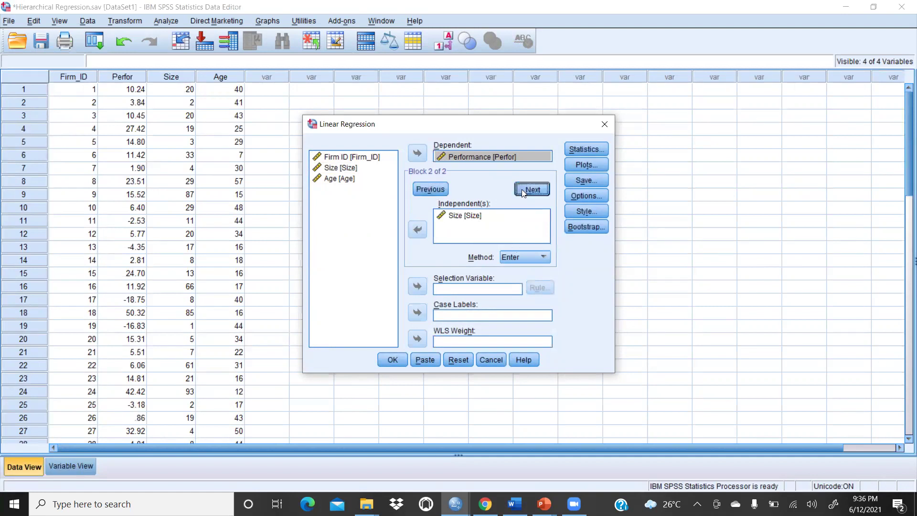
left_click(330, 179)
left_click(417, 231)
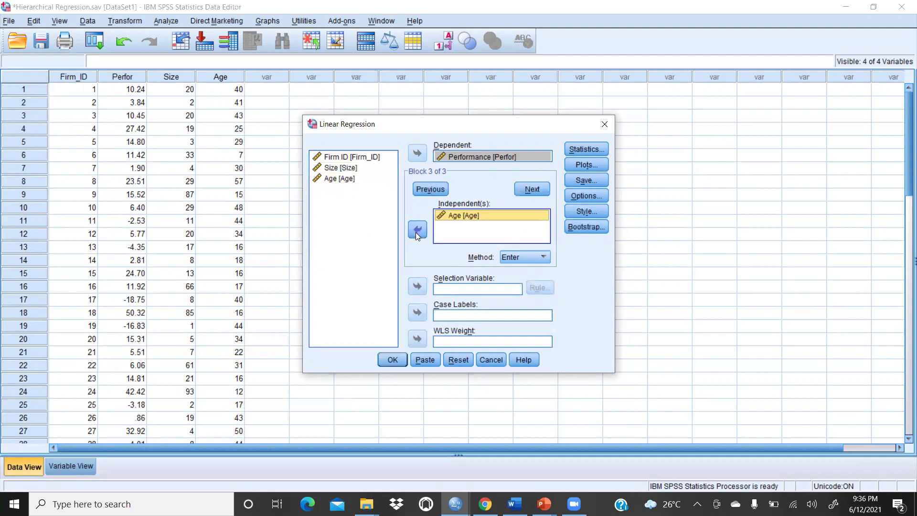
left_click(572, 229)
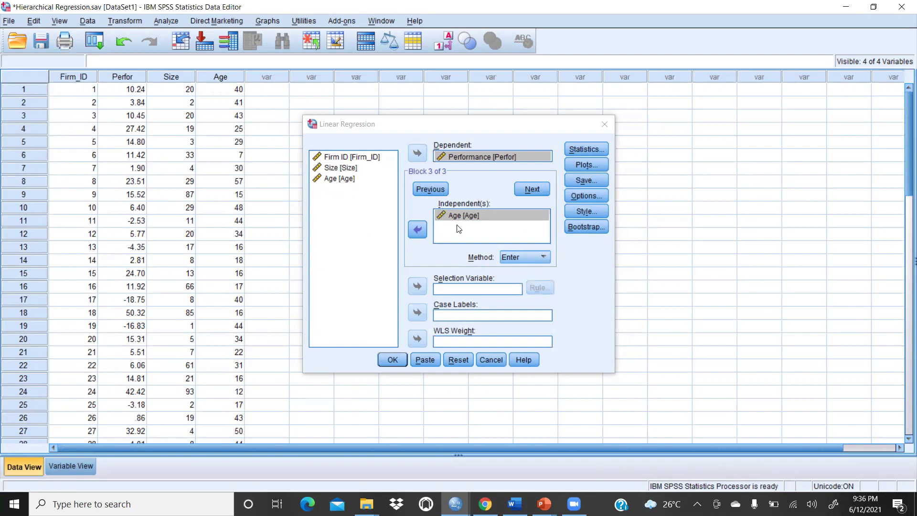
Check that R squared change is selected in the regression statistics, and run the regression
left_click(586, 152)
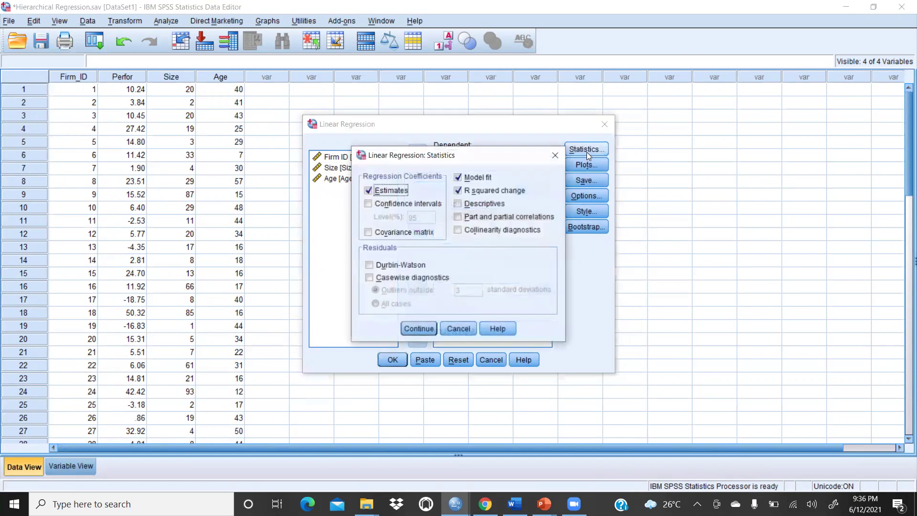
left_click(457, 190)
left_click(458, 191)
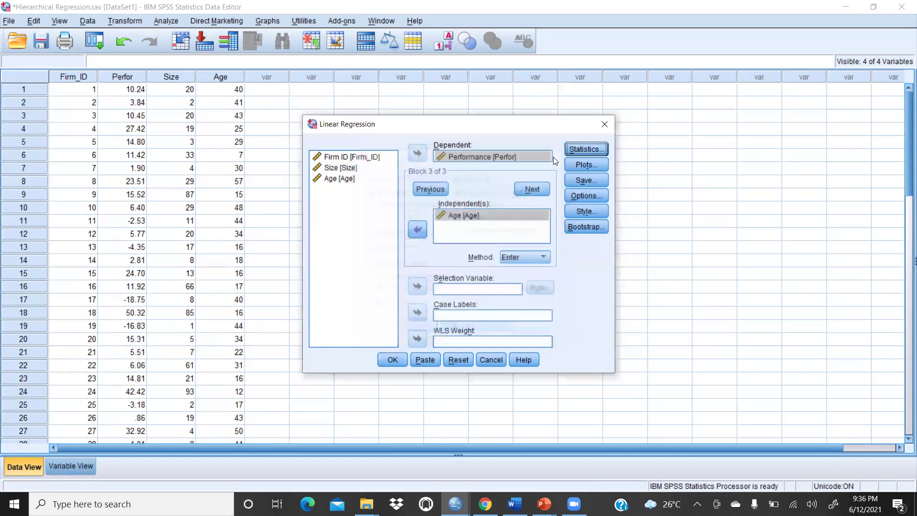
left_click(554, 156)
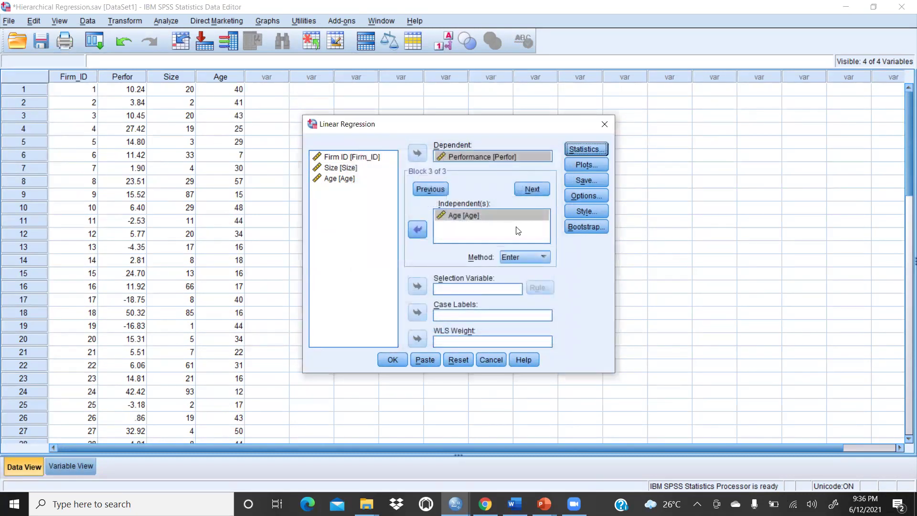
left_click(392, 360)
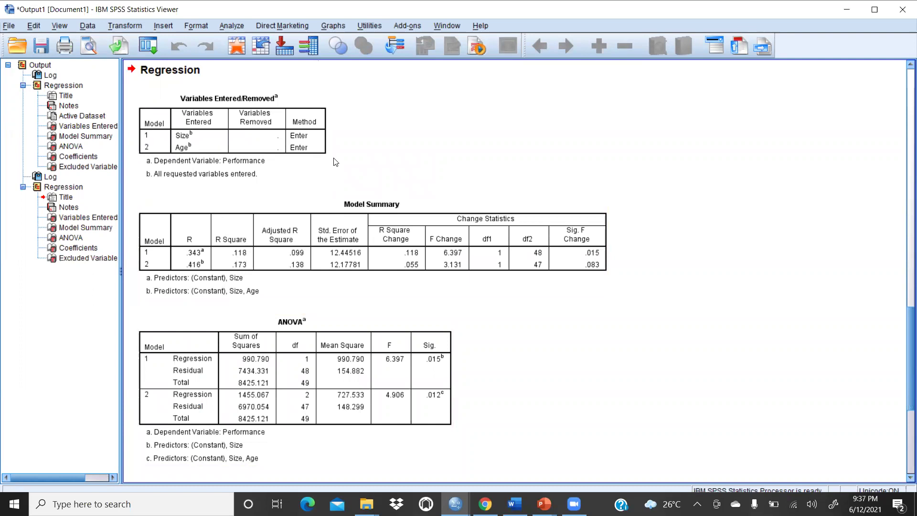
Examine the regression output, from the syntax log and Variables Entered table through Model Summary, ANOVA and Coefficients
scroll(544, 241, "up", 3)
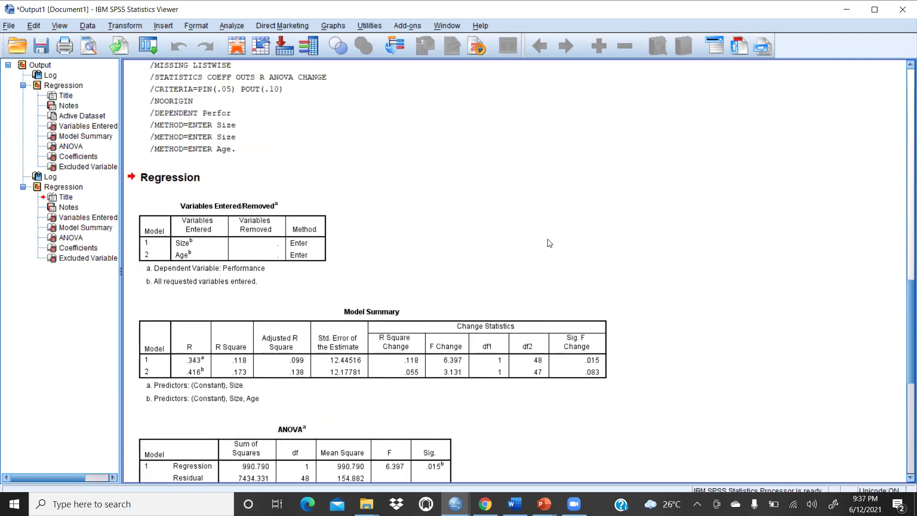
scroll(550, 243, "up", 2)
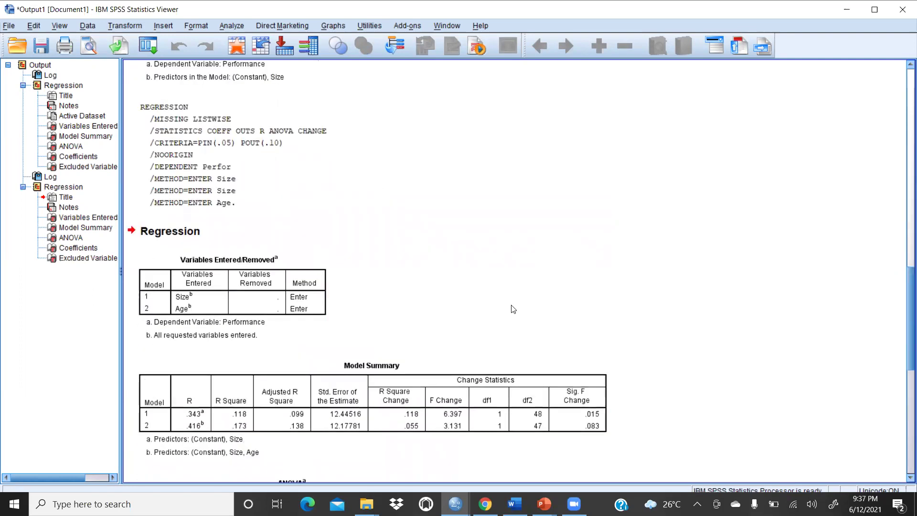
left_click(599, 172)
left_click_drag(906, 290, 905, 352)
left_click(236, 242)
left_click(189, 168)
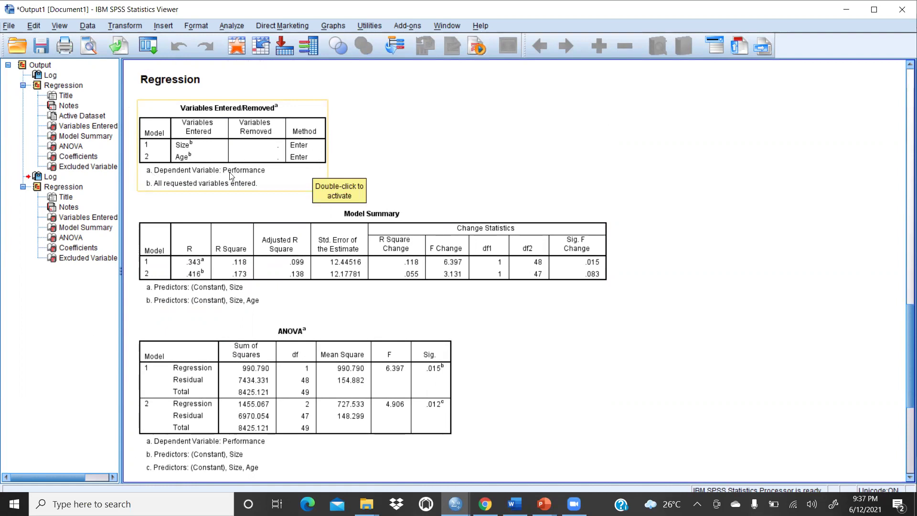
left_click(571, 162)
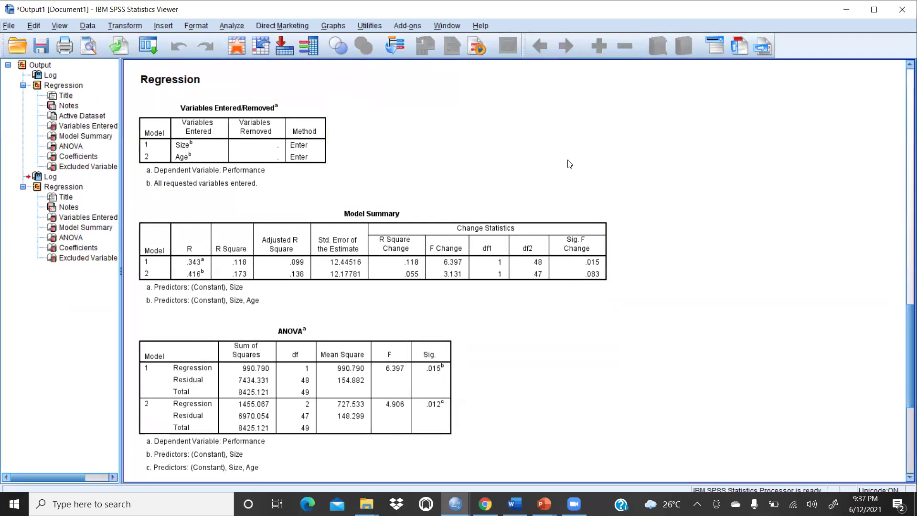
scroll(570, 156, "down", 2)
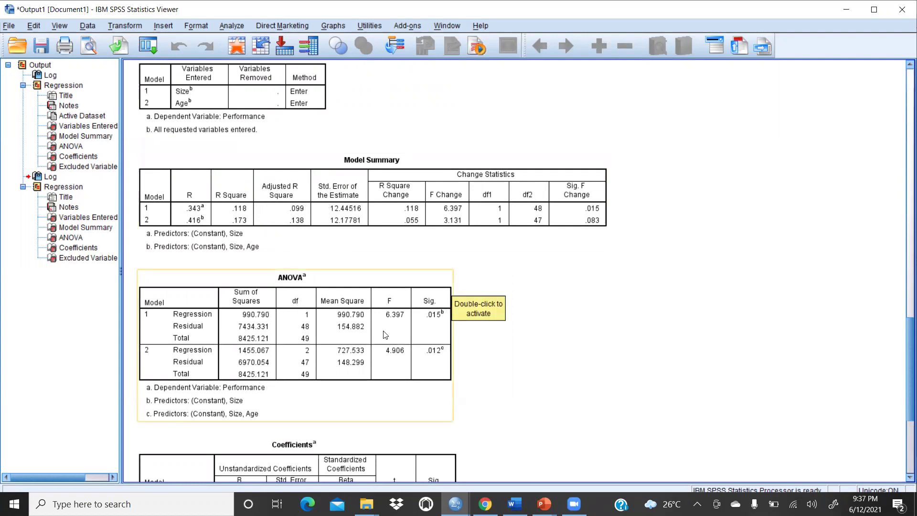
scroll(385, 331, "down", 3)
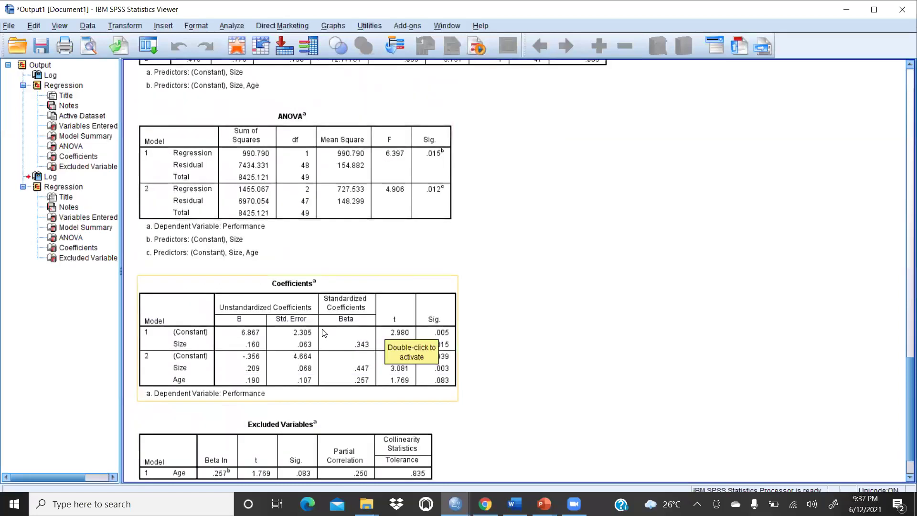
Switch to the Hierarchical Regression document in Word and review the hypotheses, the Variables Entered/Removed table and the Model Summary table
scroll(387, 334, "down", 1)
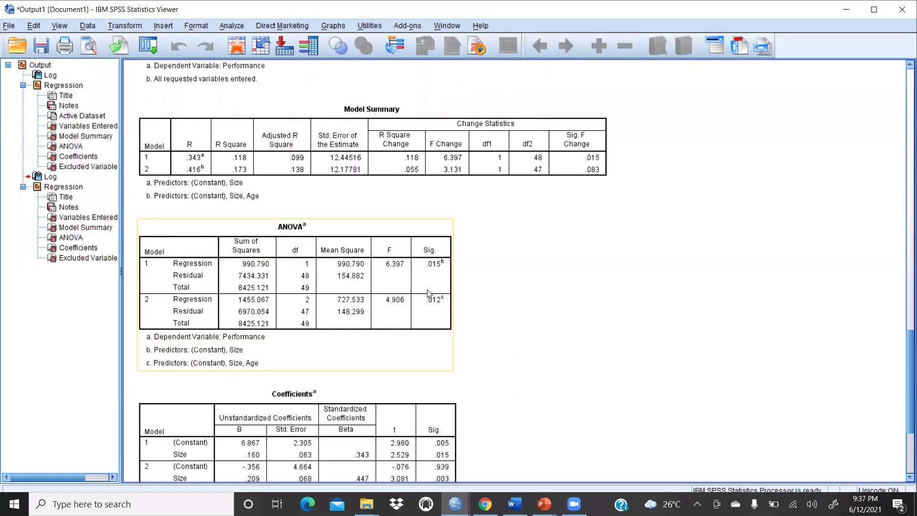
left_click(482, 344)
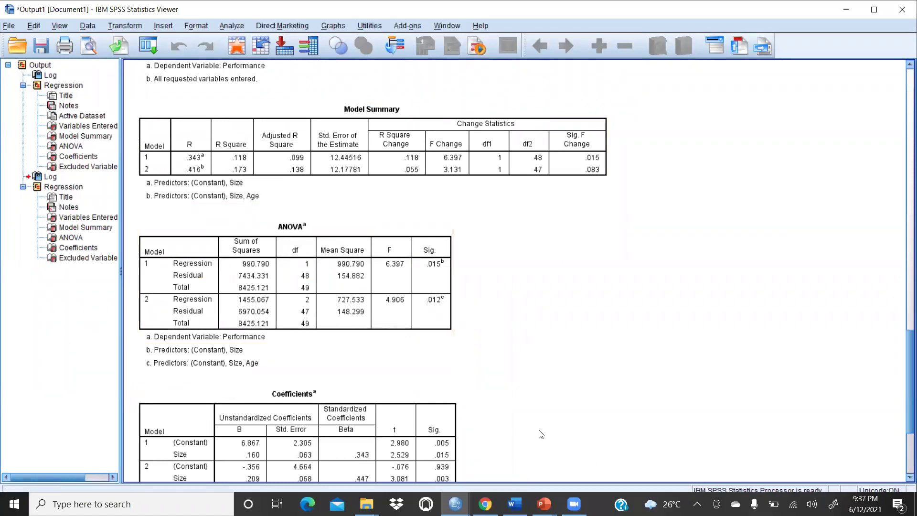
left_click(515, 504)
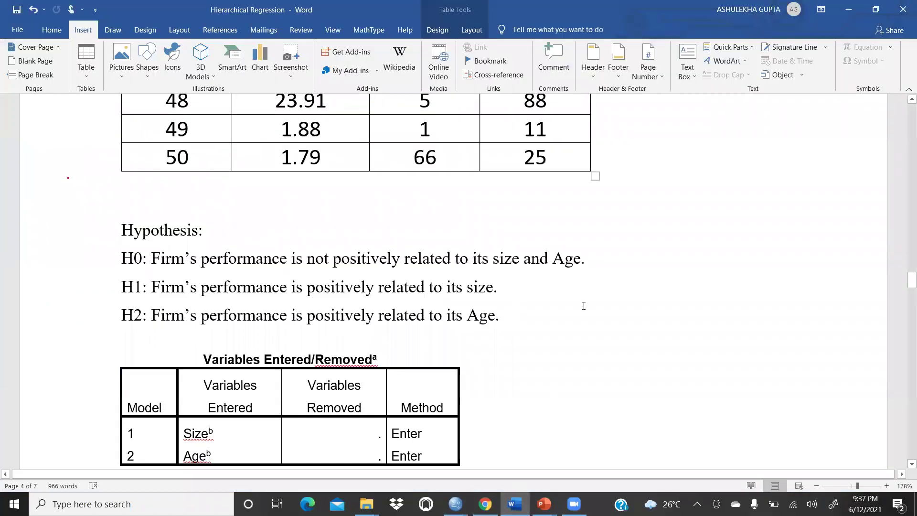
scroll(582, 286, "up", 1)
scroll(582, 286, "down", 4)
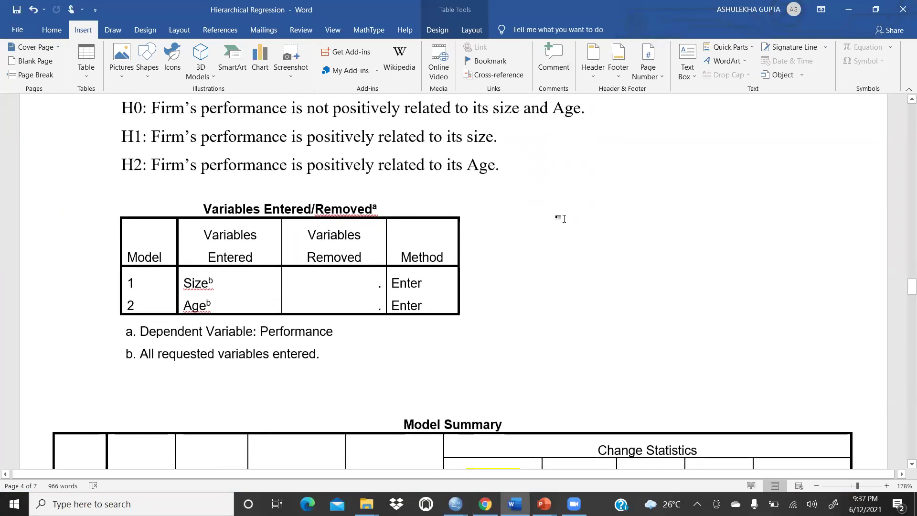
scroll(563, 217, "down", 4)
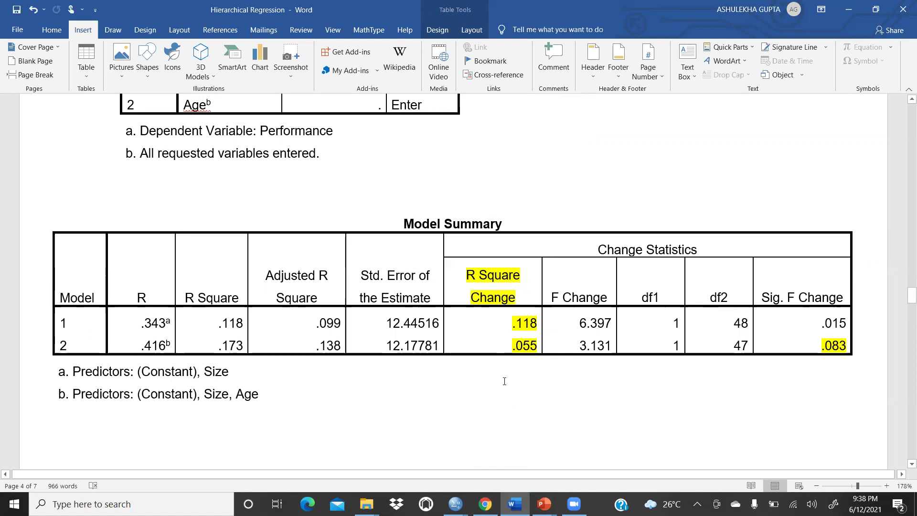
Compare the R Square Change values of models 1 and 2 with model 1's R Square in the Model Summary table
left_click_drag(512, 322, 538, 324)
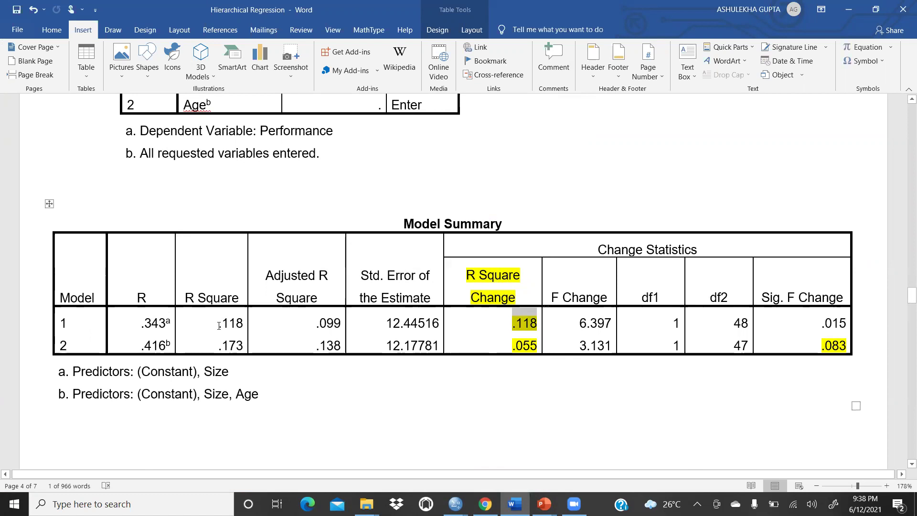
left_click_drag(212, 323, 245, 324)
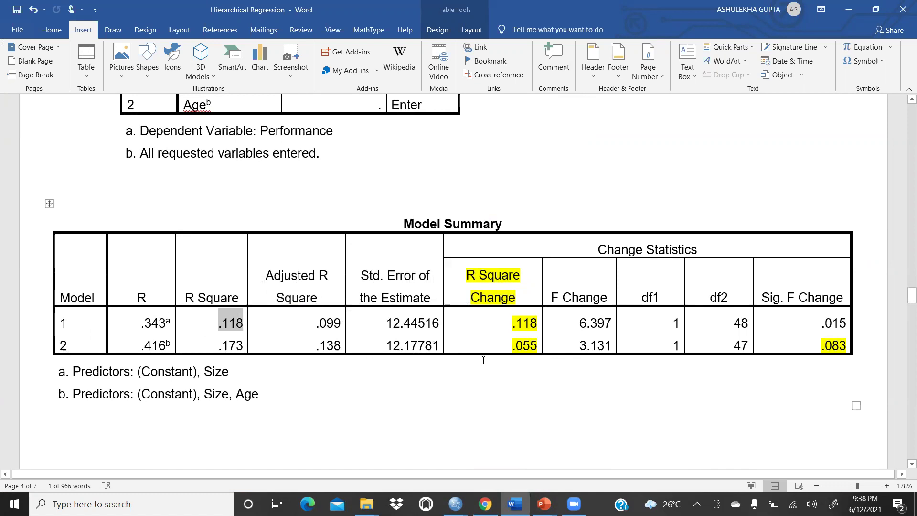
left_click_drag(510, 346, 542, 344)
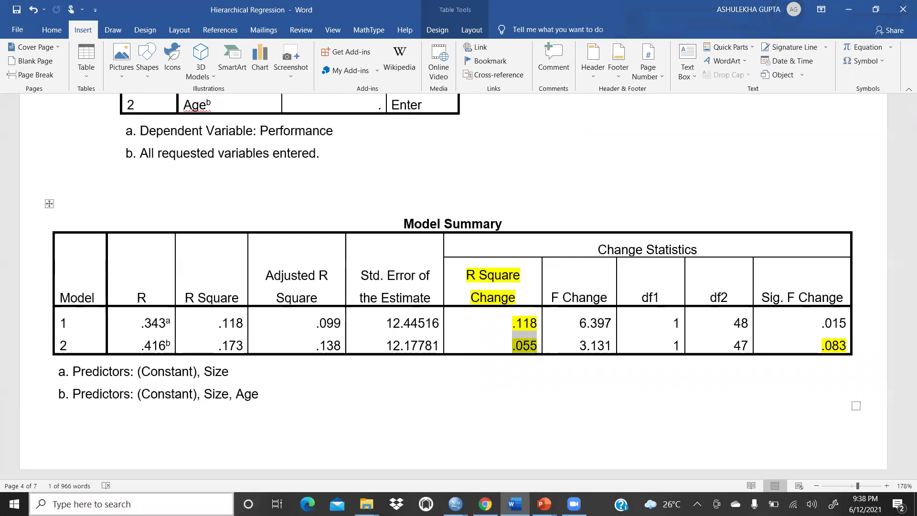
Examine the Coefficients table, marking model 1's standardized Beta for Size and the Sig. values for model 1's constant and model 2's Age
scroll(294, 410, "down", 10)
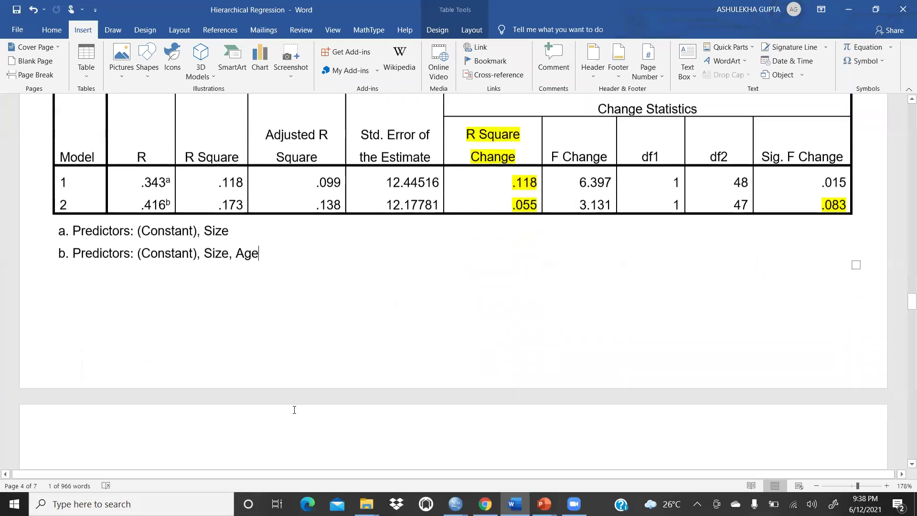
scroll(294, 409, "down", 4)
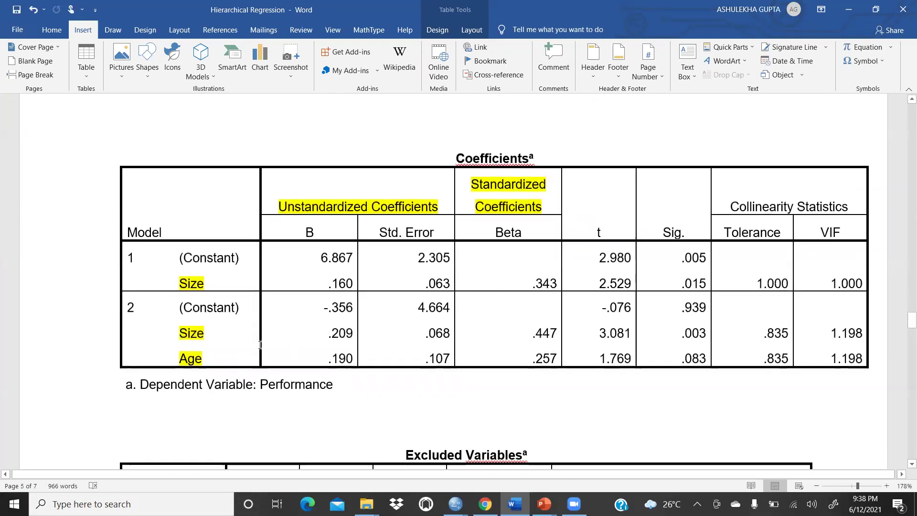
scroll(254, 342, "down", 1)
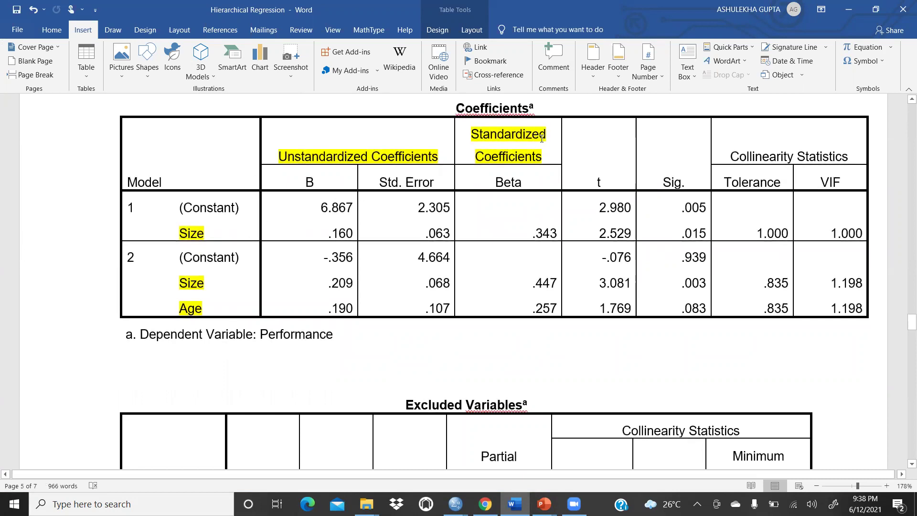
left_click_drag(525, 233, 559, 233)
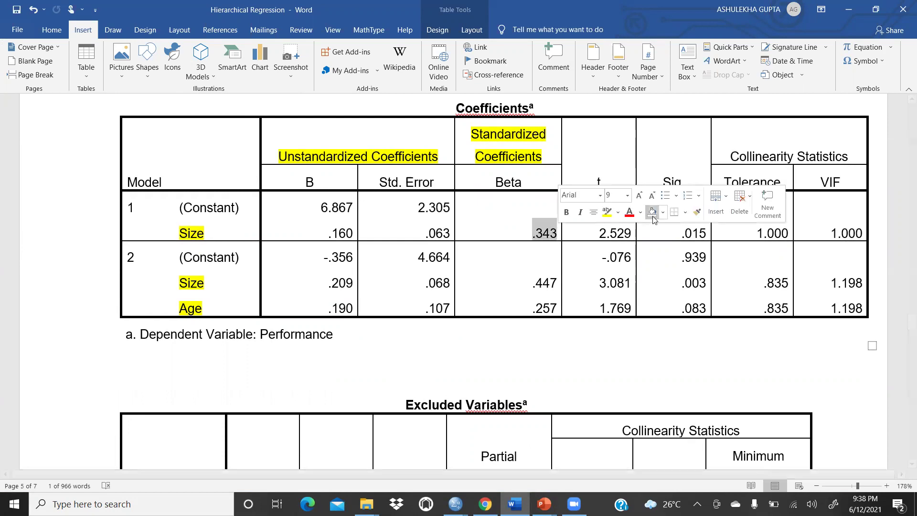
left_click(201, 359)
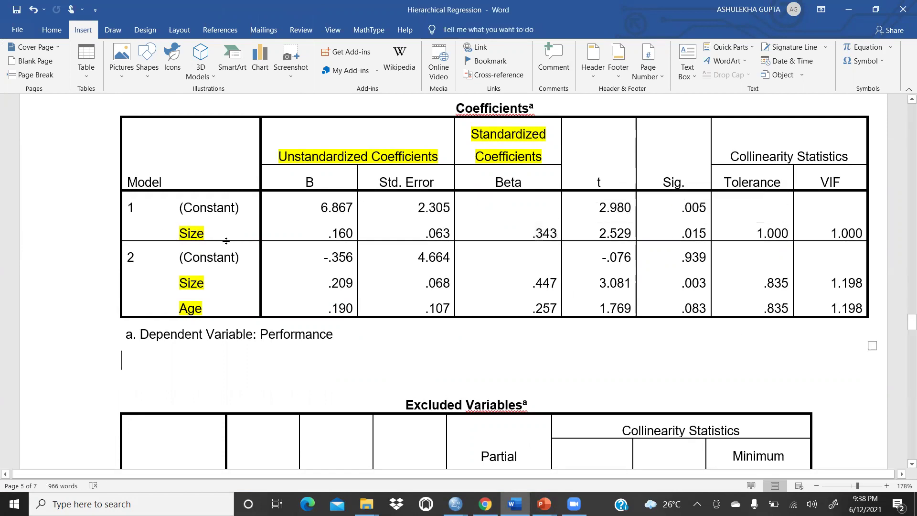
left_click_drag(680, 206, 715, 204)
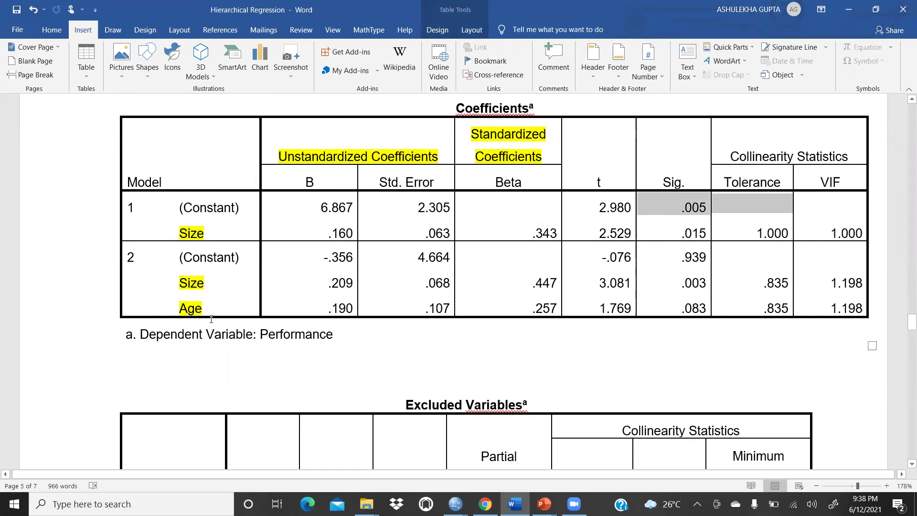
left_click_drag(678, 308, 698, 309)
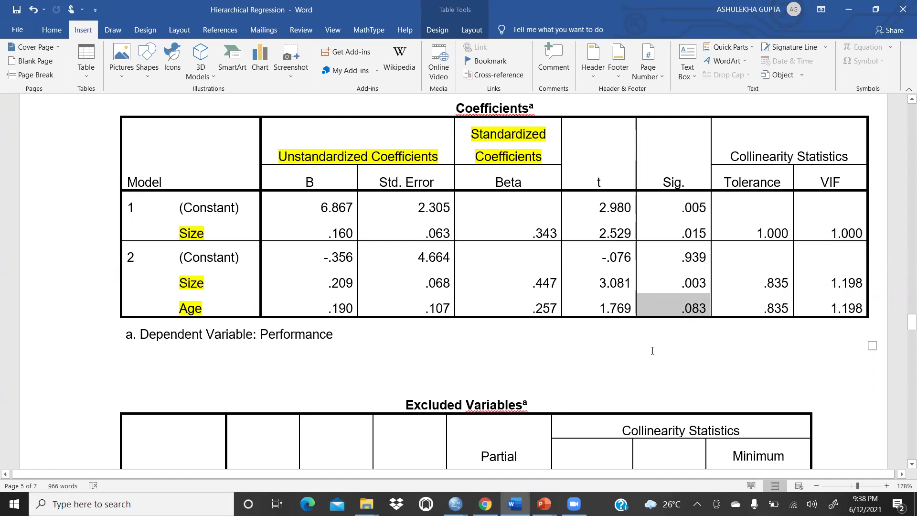
Review the Excluded Variables table and go on to the Interpretation (Hierarchical Multiple Regression) section
scroll(613, 322, "down", 1)
scroll(613, 322, "down", 1)
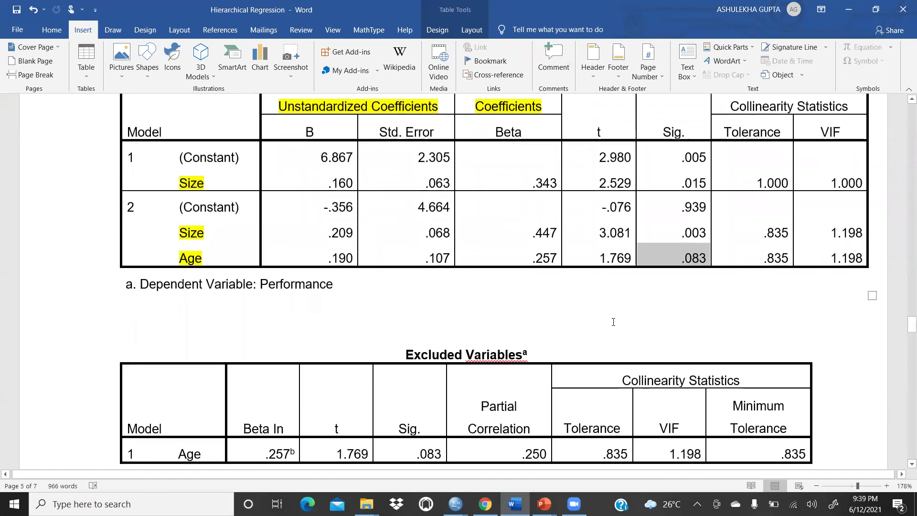
scroll(614, 322, "down", 2)
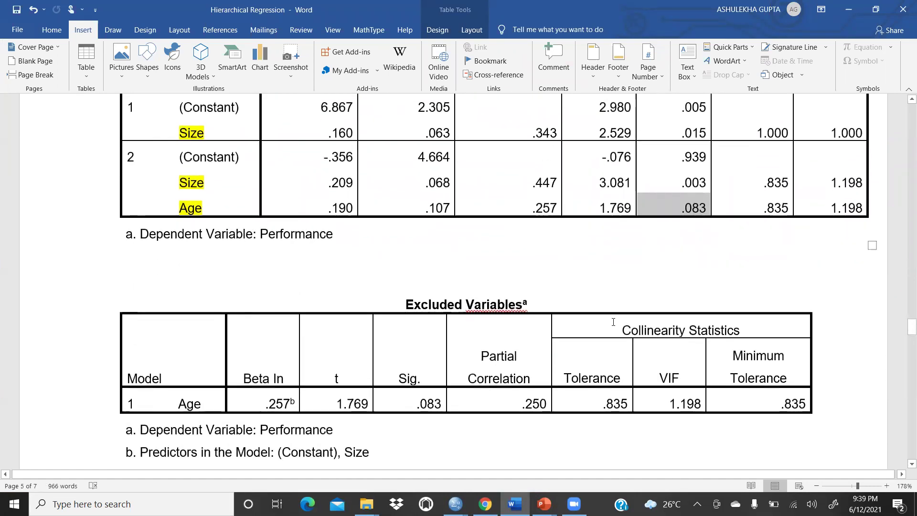
scroll(613, 321, "down", 2)
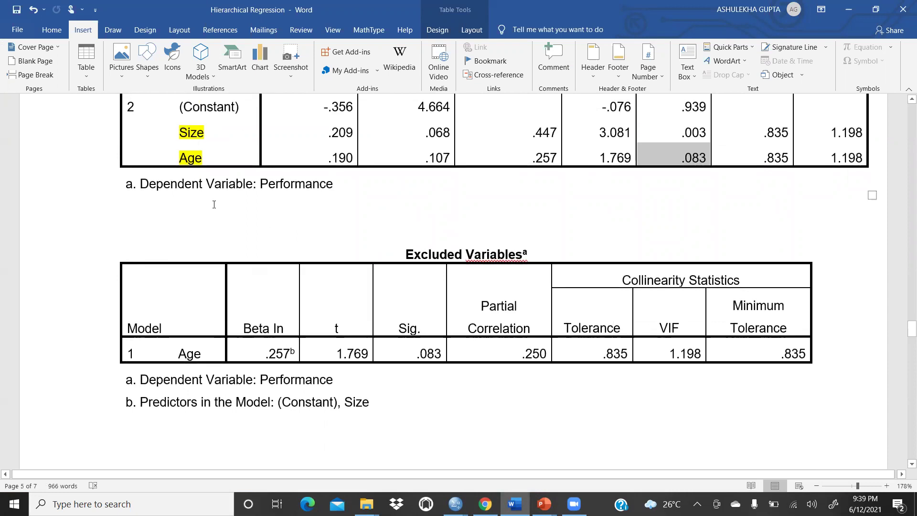
scroll(215, 204, "down", 15)
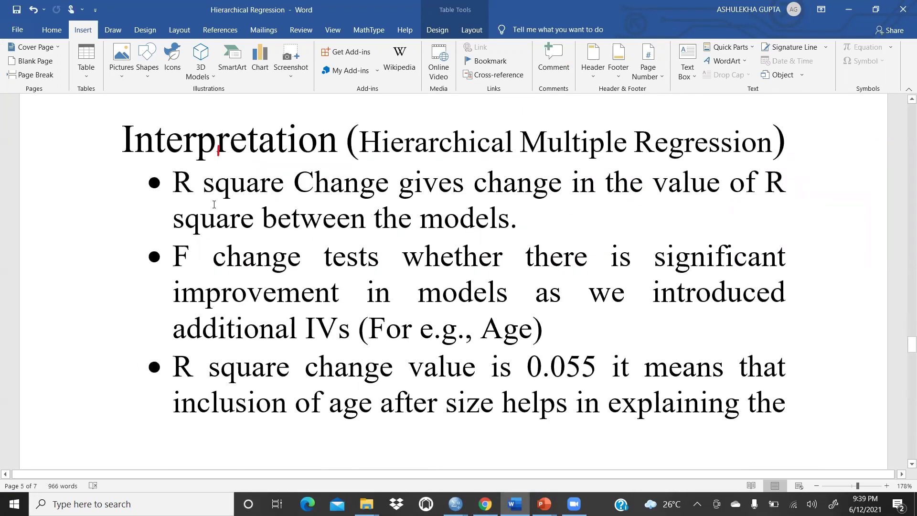